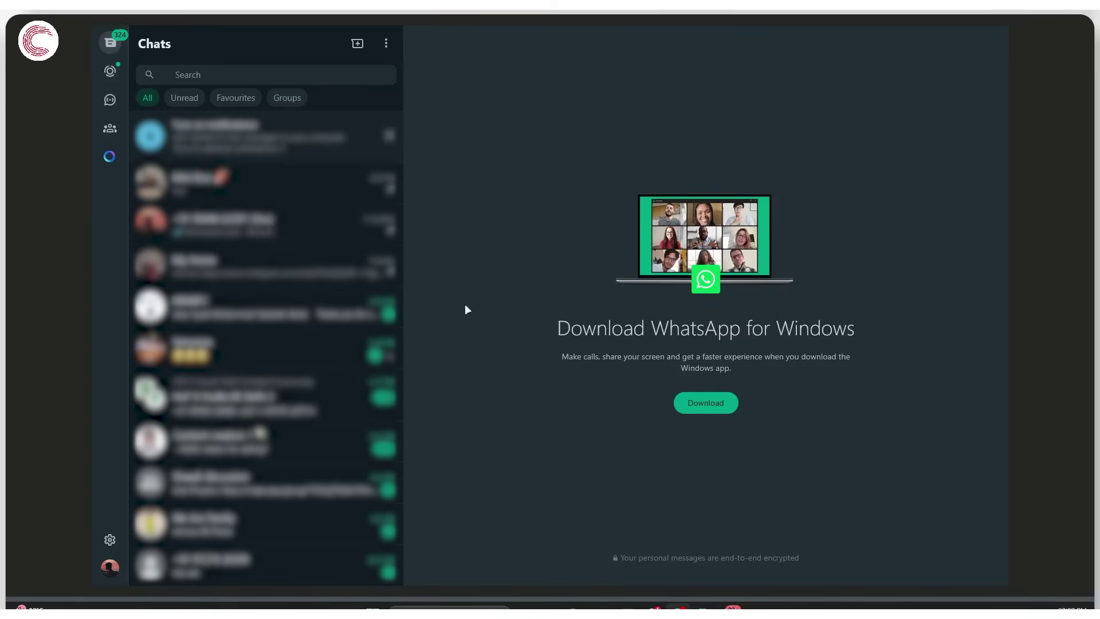
Step: Log out of WhatsApp Web from its settings and confirm the logout
click(109, 540)
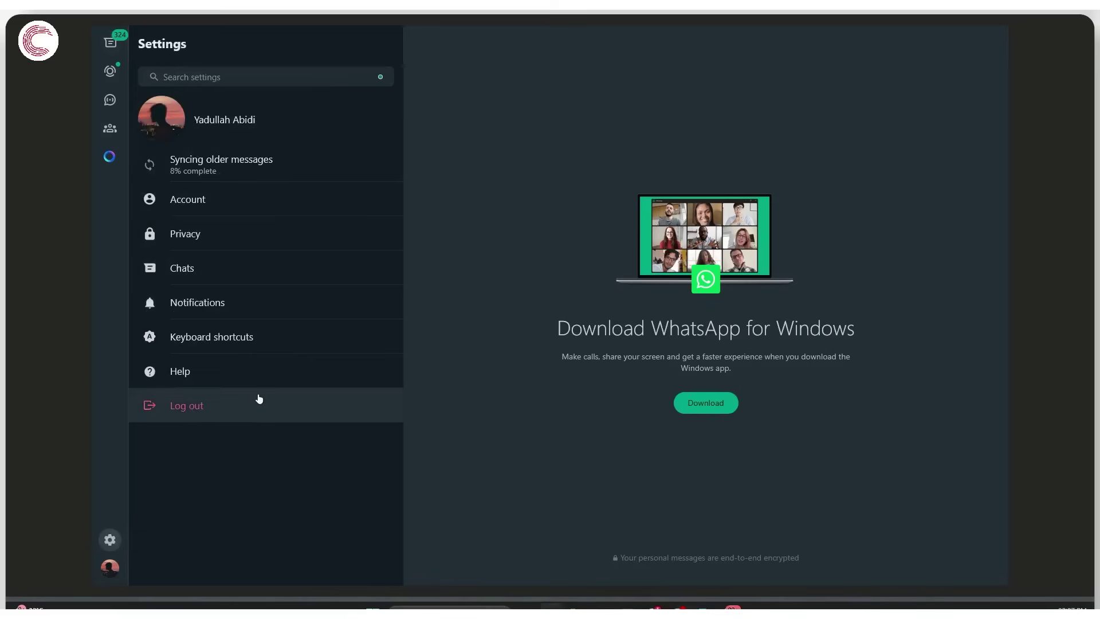
click(209, 410)
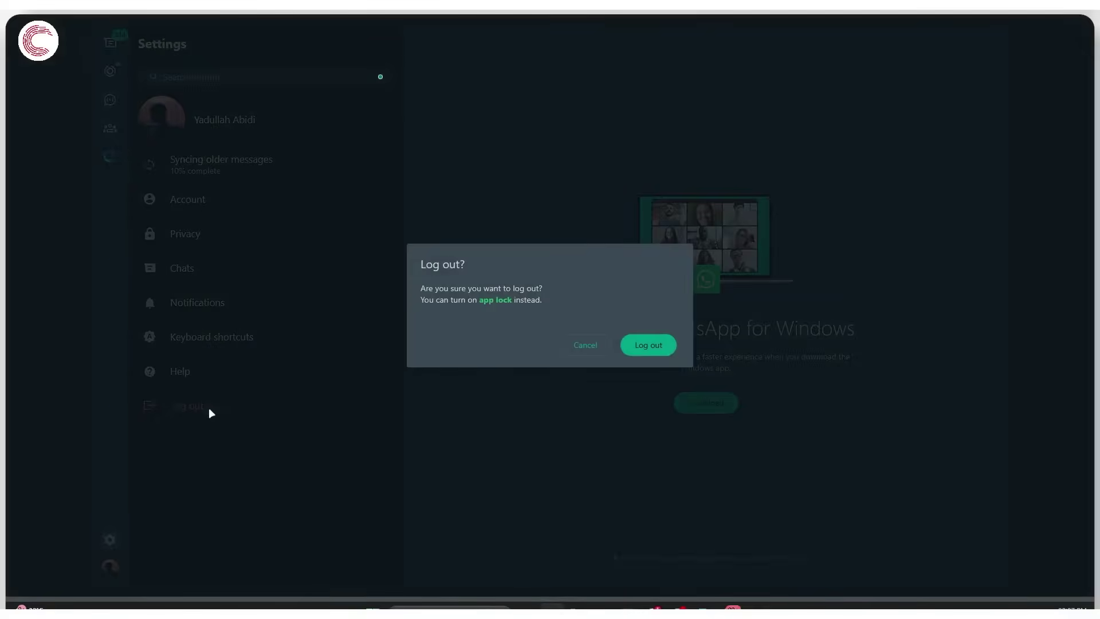
click(634, 349)
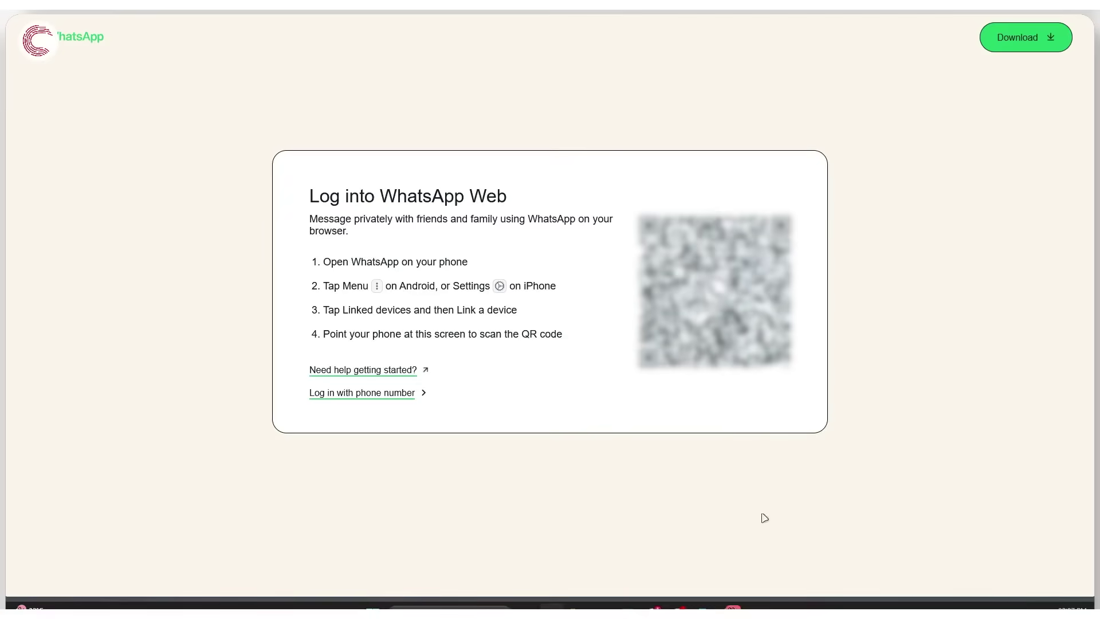
Step: Switch to the WhatsApp desktop app, review its account settings and the profile's log-out option, and close the settings
click(733, 607)
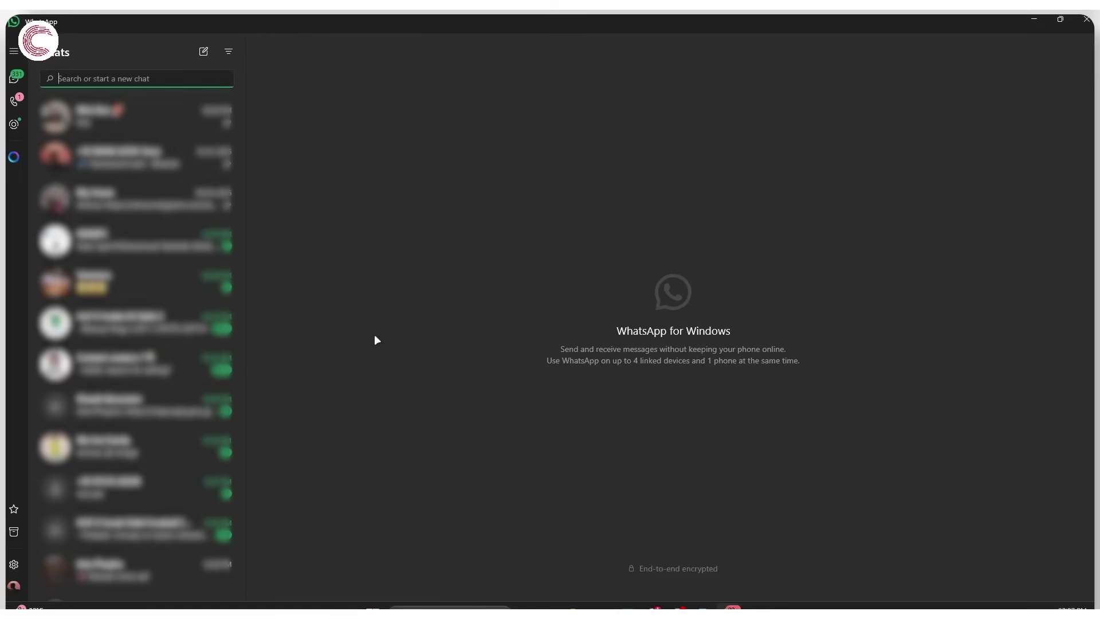
click(13, 566)
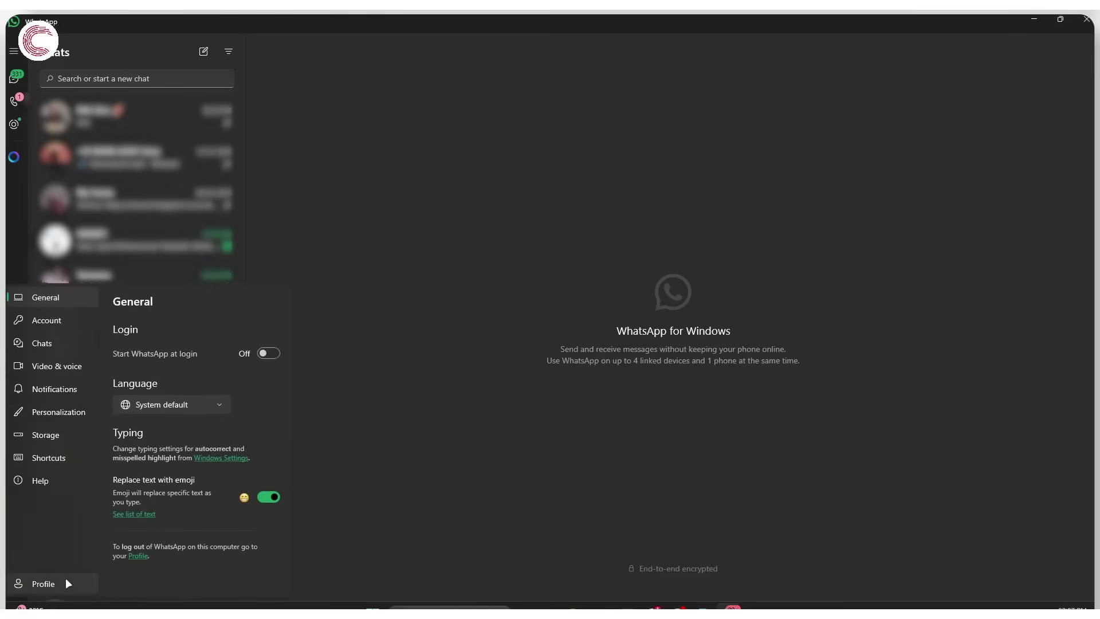
click(77, 317)
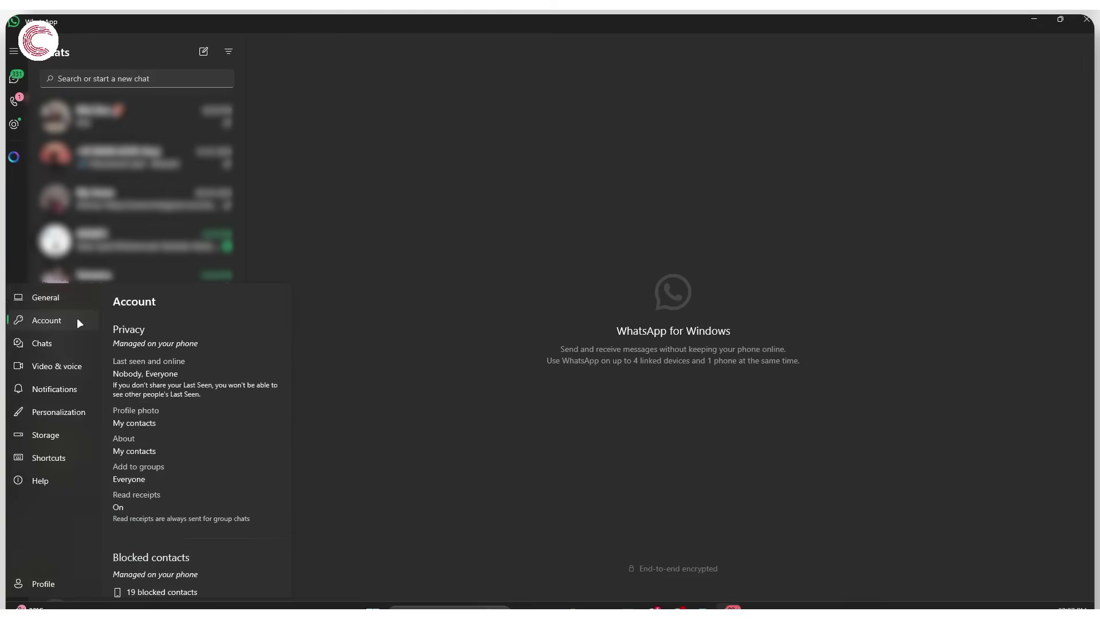
scroll(175, 474, down, 4)
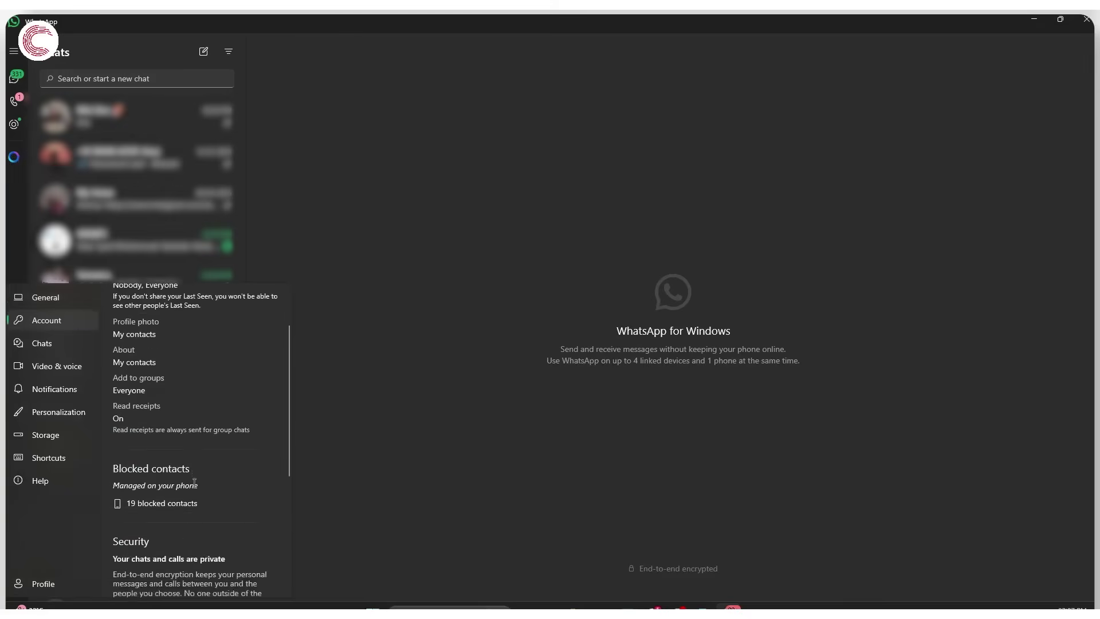
scroll(195, 483, down, 3)
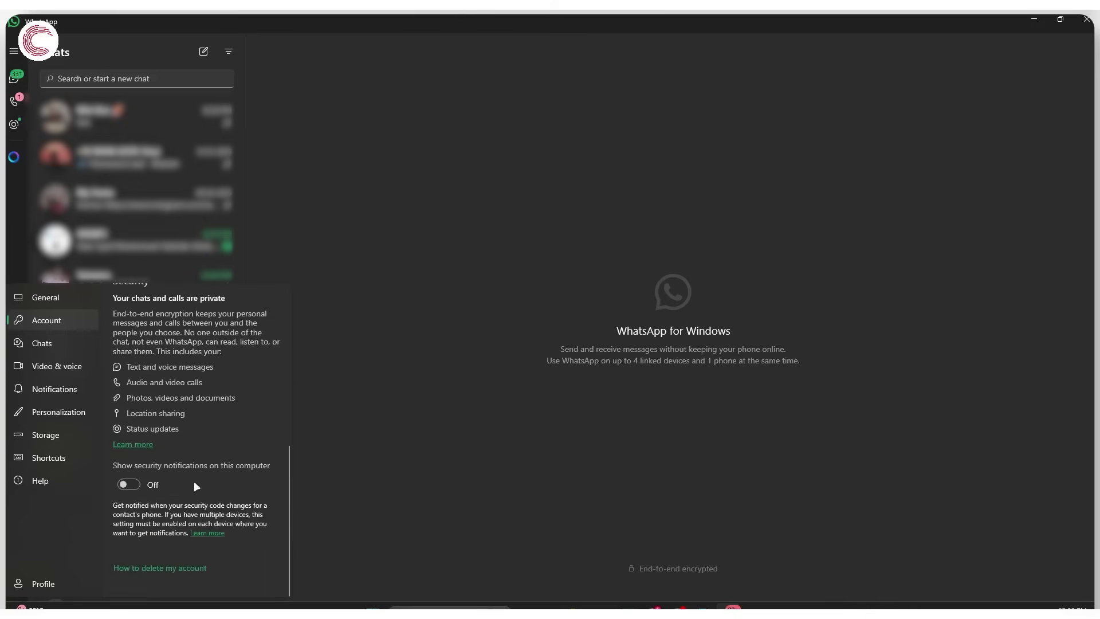
click(45, 582)
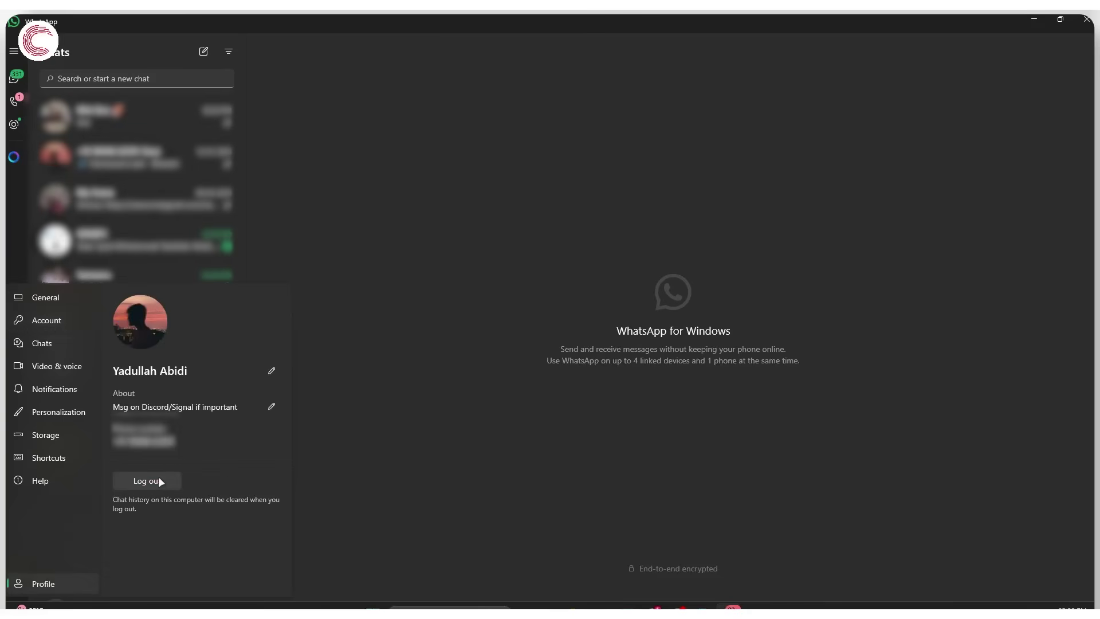
click(394, 484)
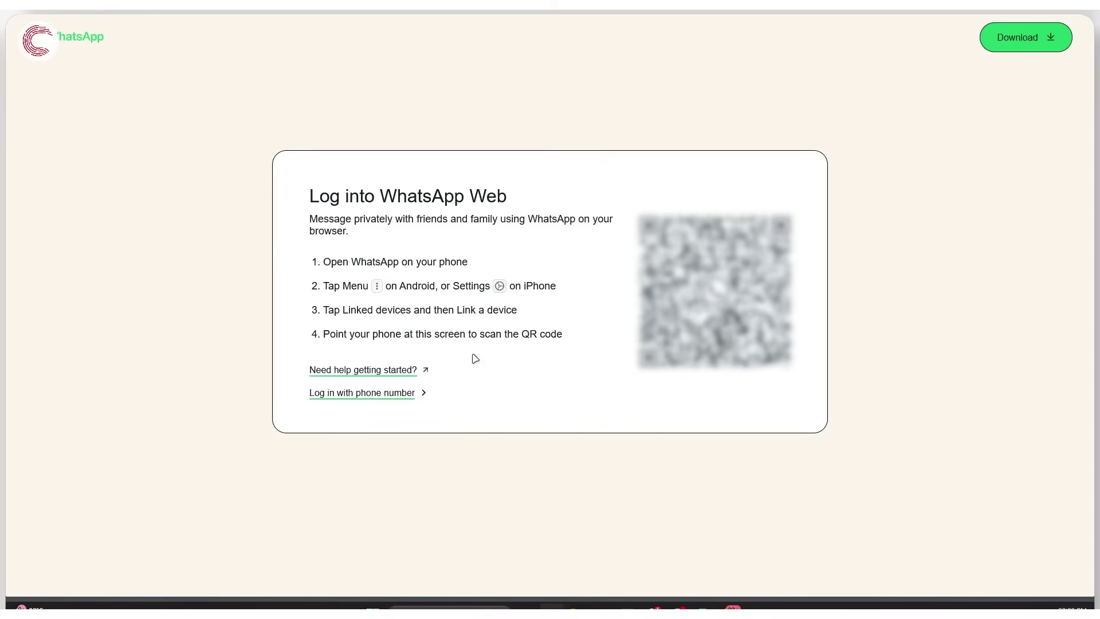
Step: Leave the WhatsApp Web login page and search the web for "whatsapp server staus"
key(ctrl+w)
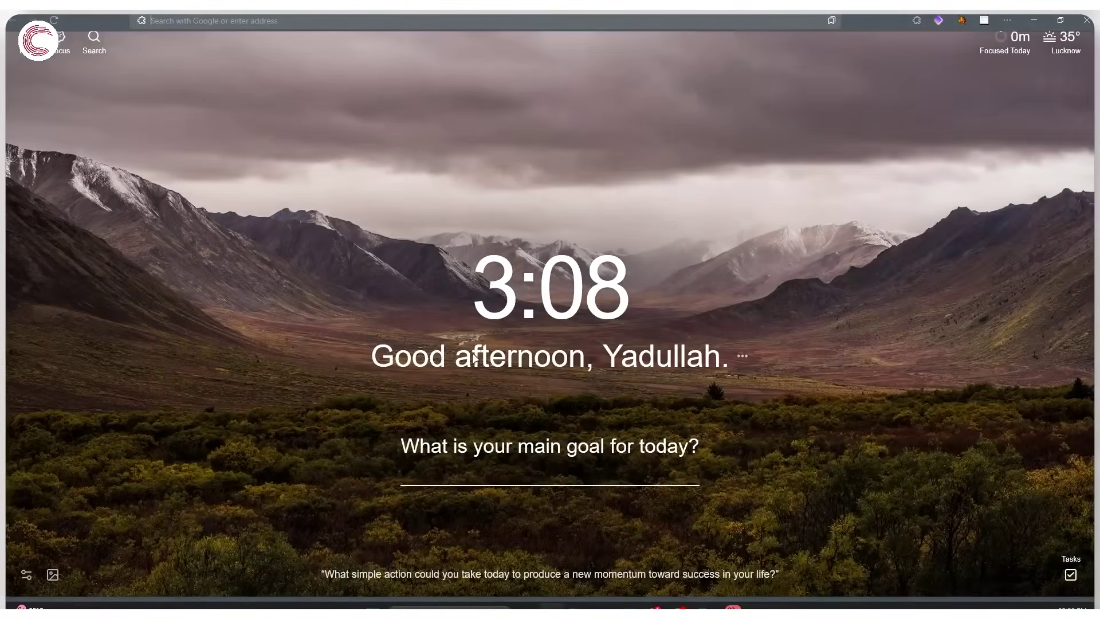
text(whatsa)
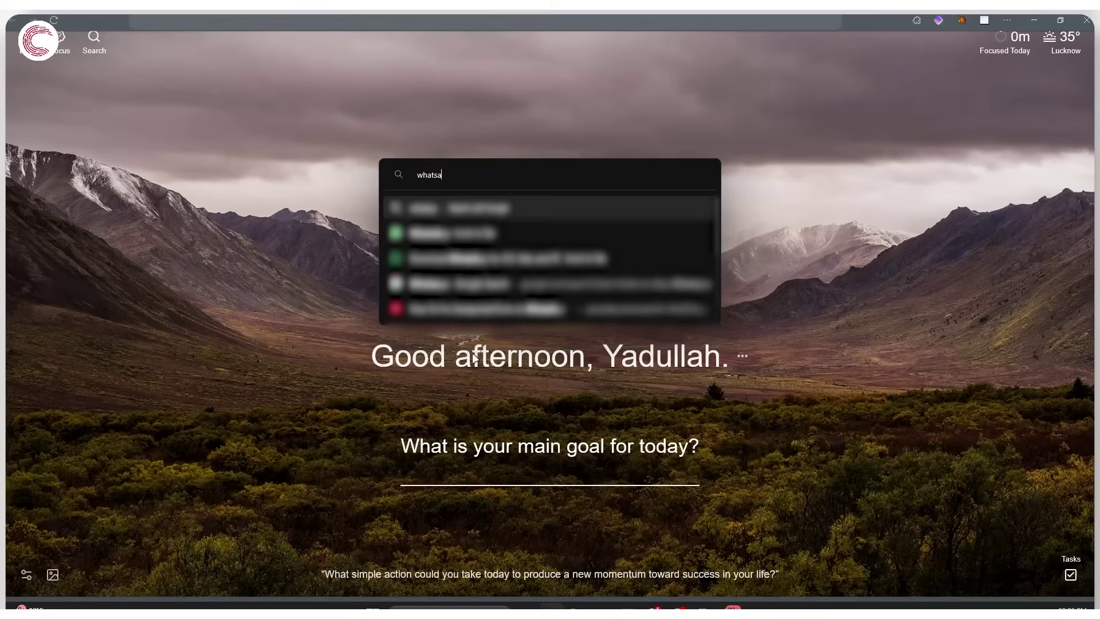
text(pp ser)
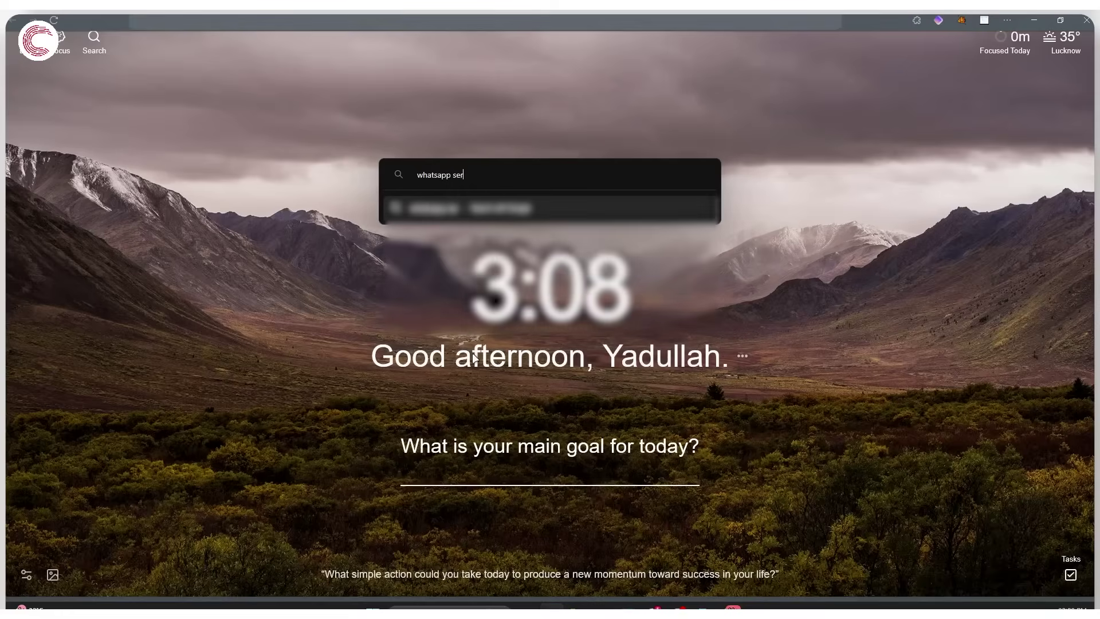
text(ver st)
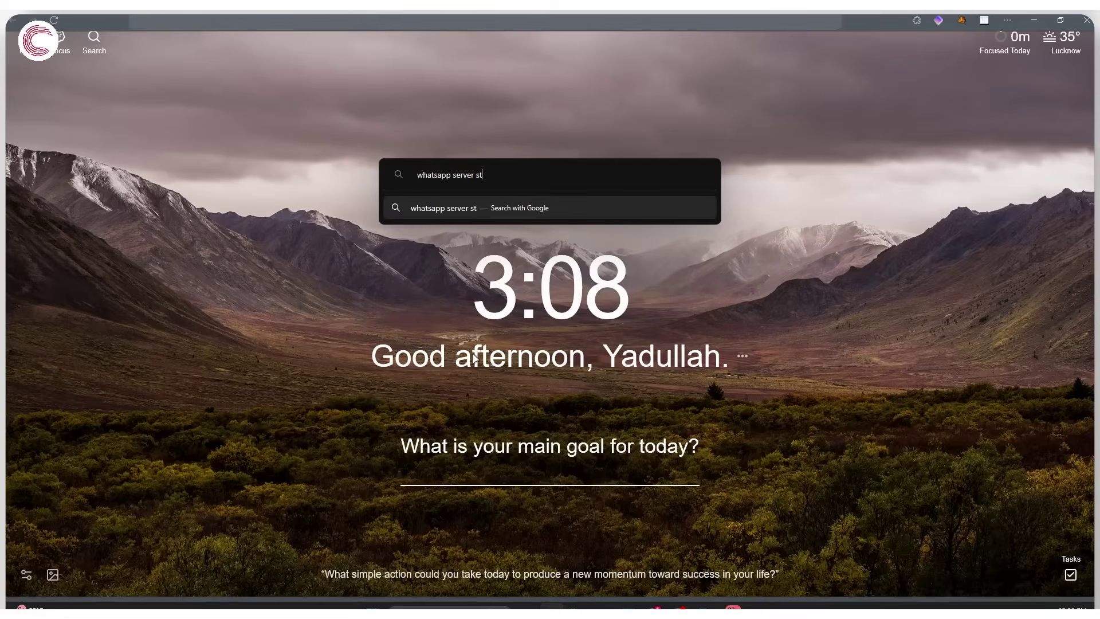
text(aus)
key(Return)
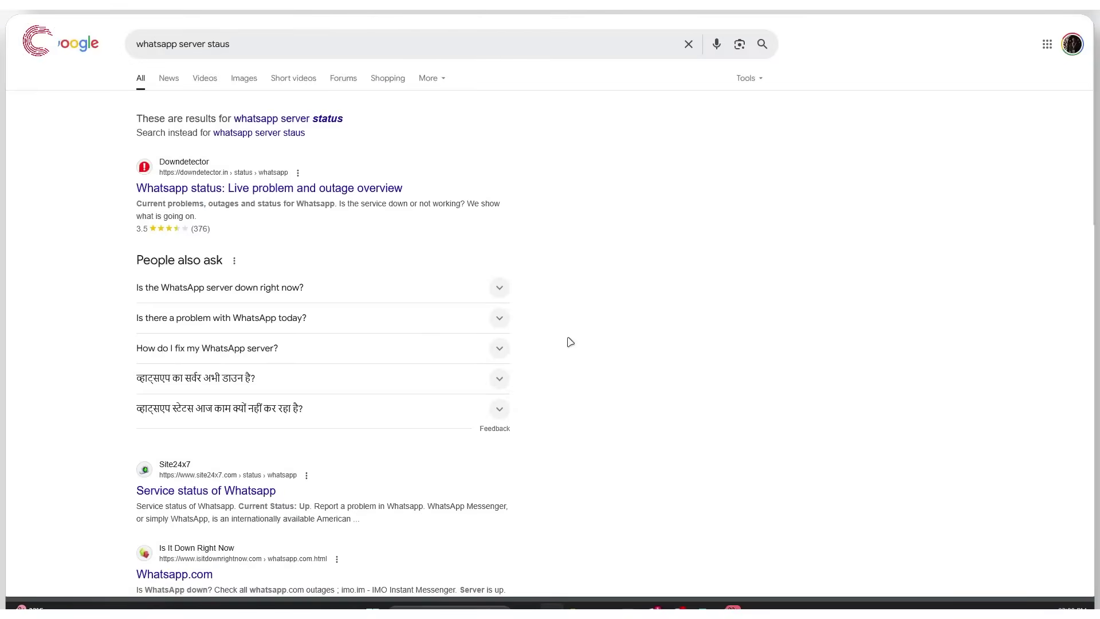
Step: Open Downdetector's WhatsApp status page from the results and examine its outage chart for the last 24 hours and most reported problems
scroll(587, 344, down, 4)
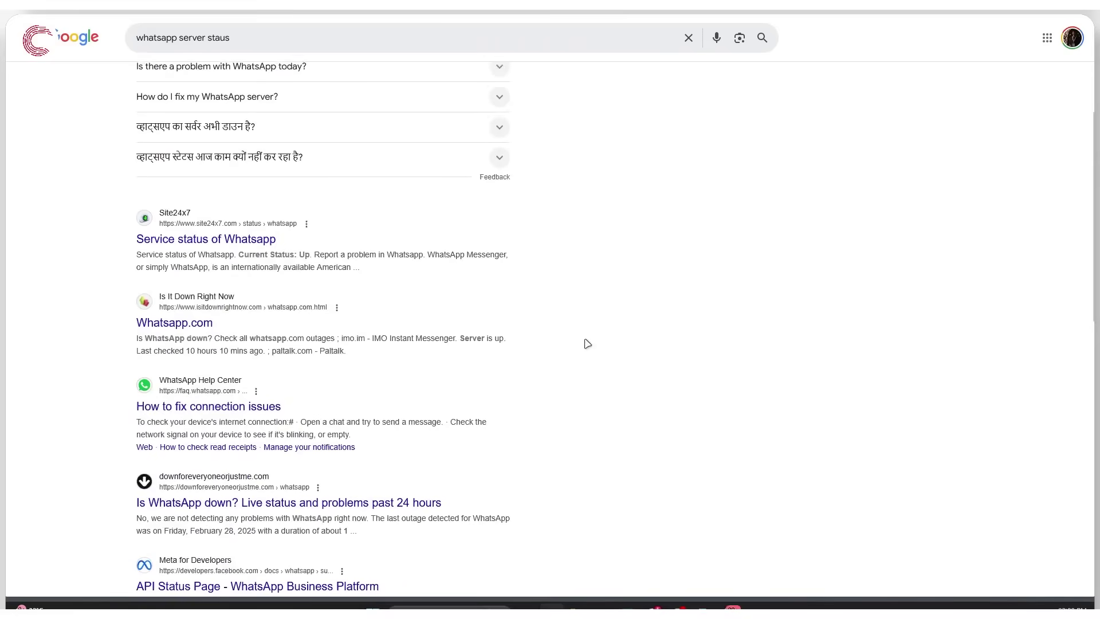
scroll(587, 343, up, 4)
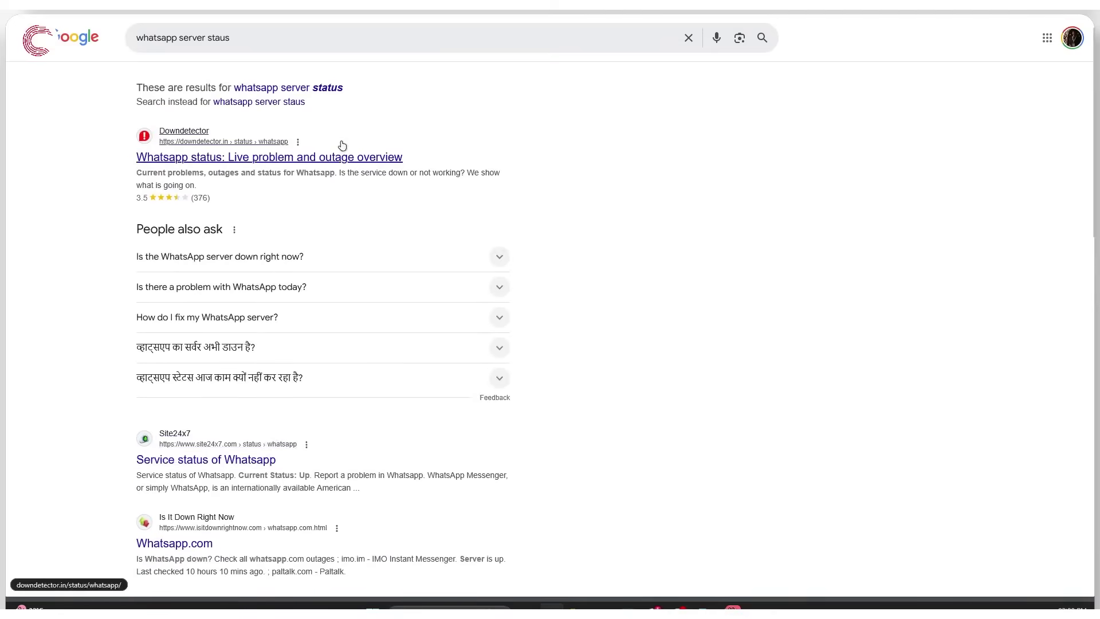
click(301, 165)
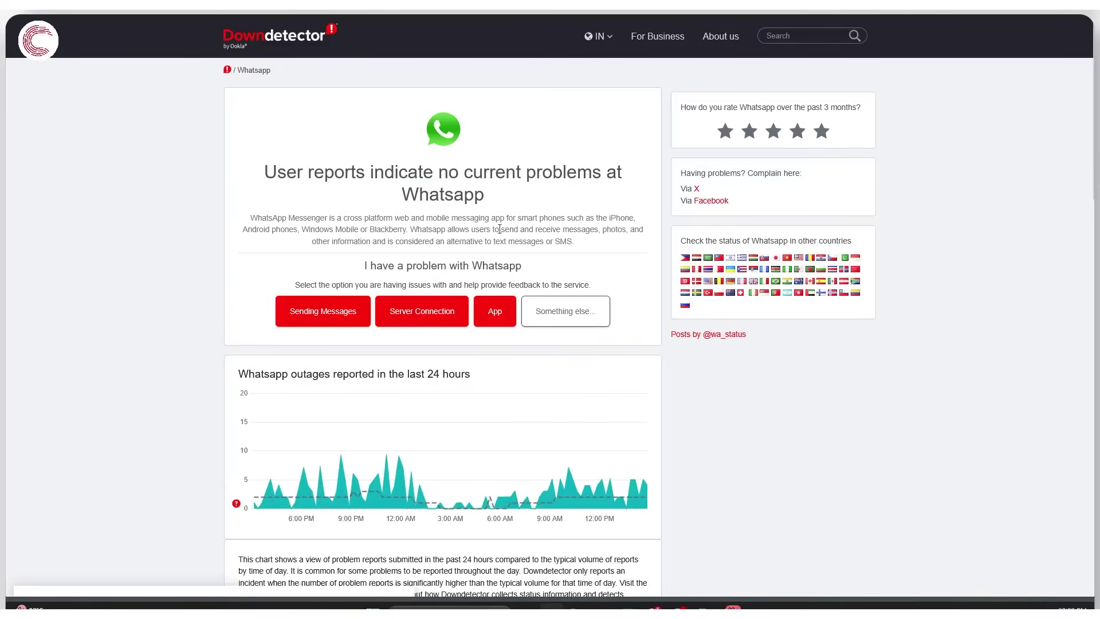
scroll(500, 229, down, 5)
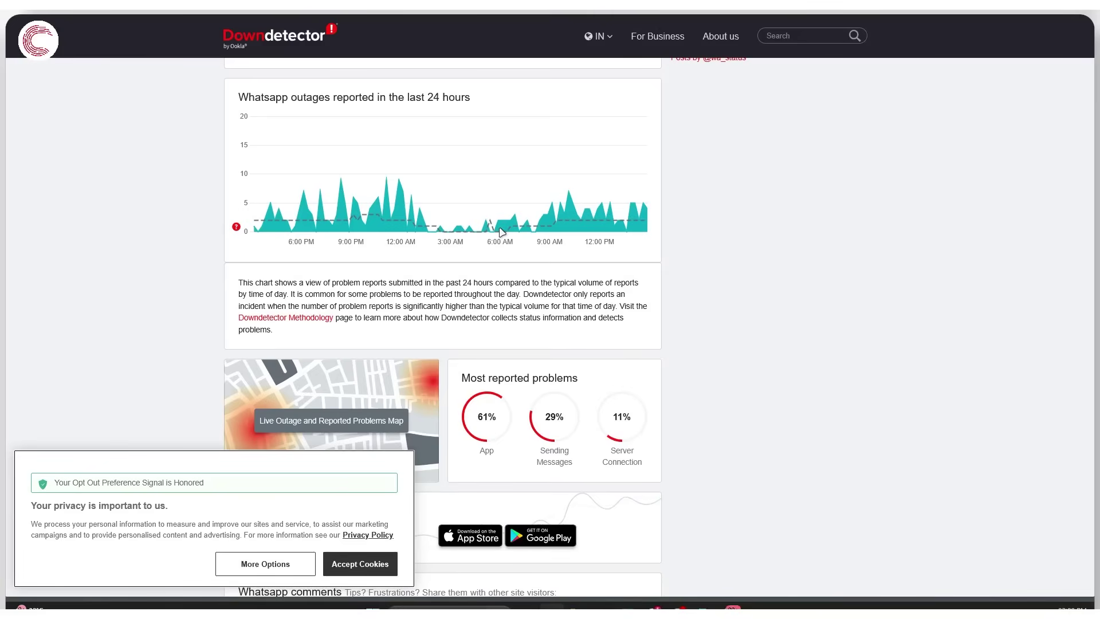
scroll(530, 283, up, 4)
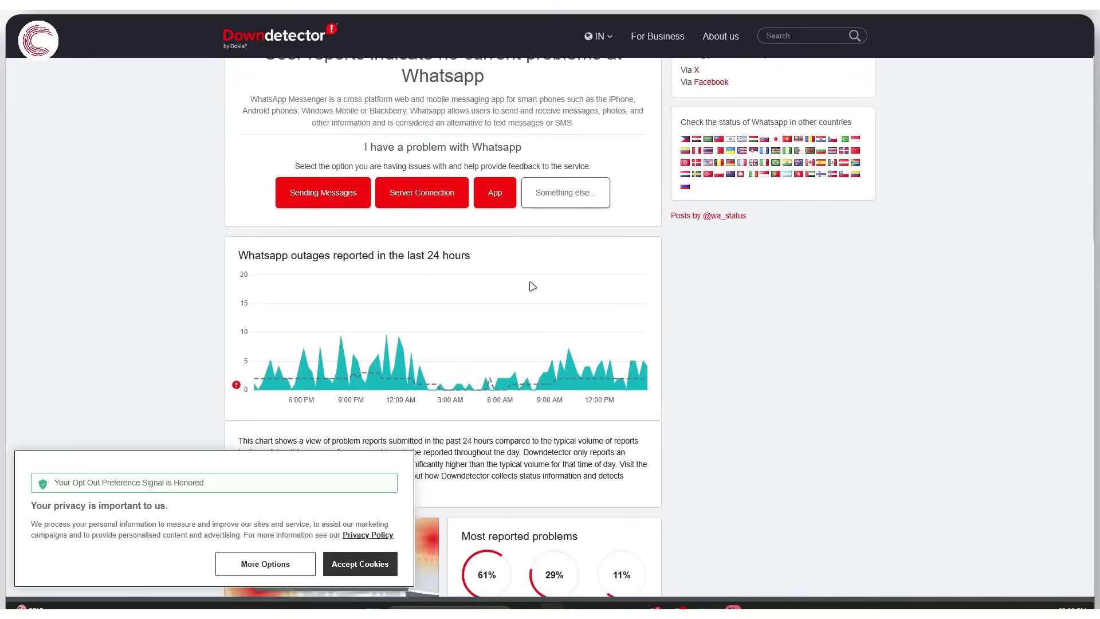
scroll(530, 284, down, 1)
scroll(530, 285, up, 1)
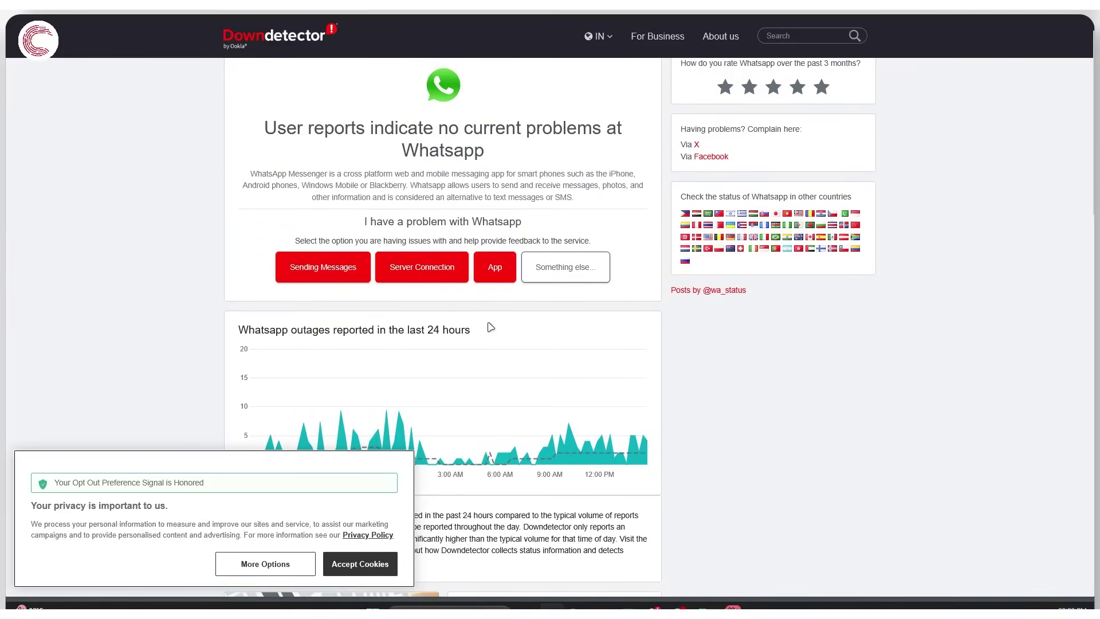
scroll(491, 326, down, 2)
scroll(490, 326, down, 1)
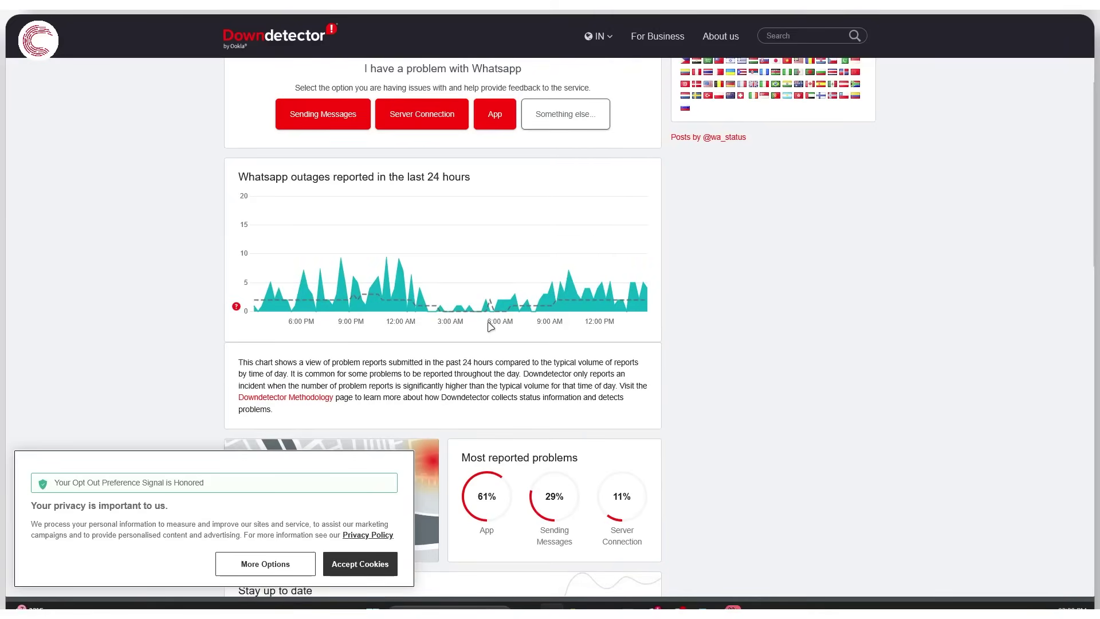
Step: Switch to Microsoft Store, check the installed apps for updates from its downloads page, and close the store
mouse_move(7, 310)
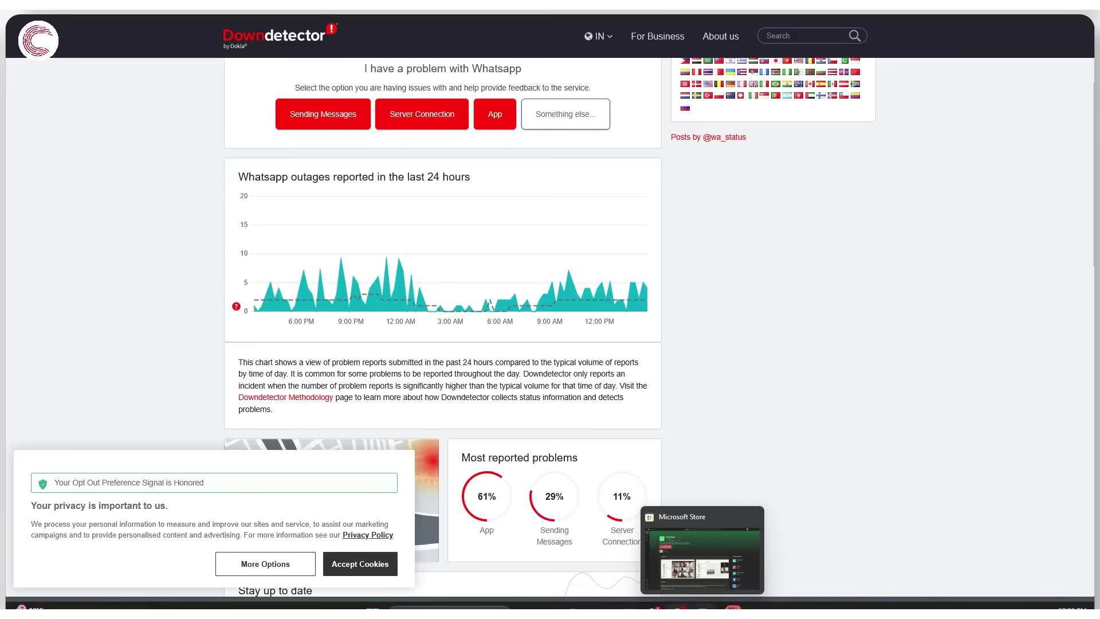
click(703, 608)
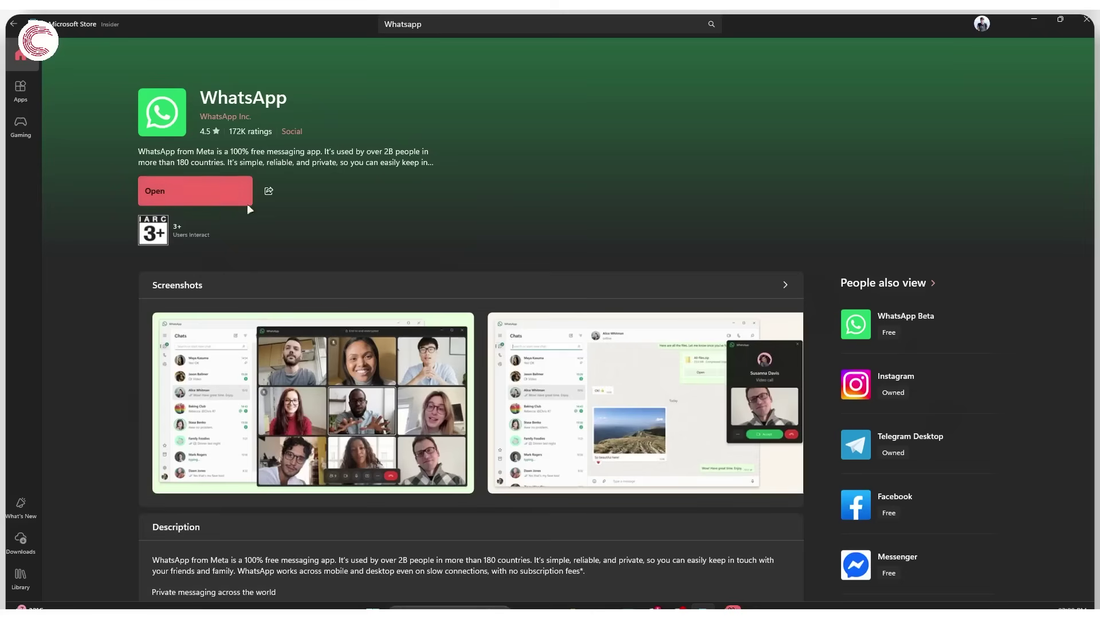
click(21, 543)
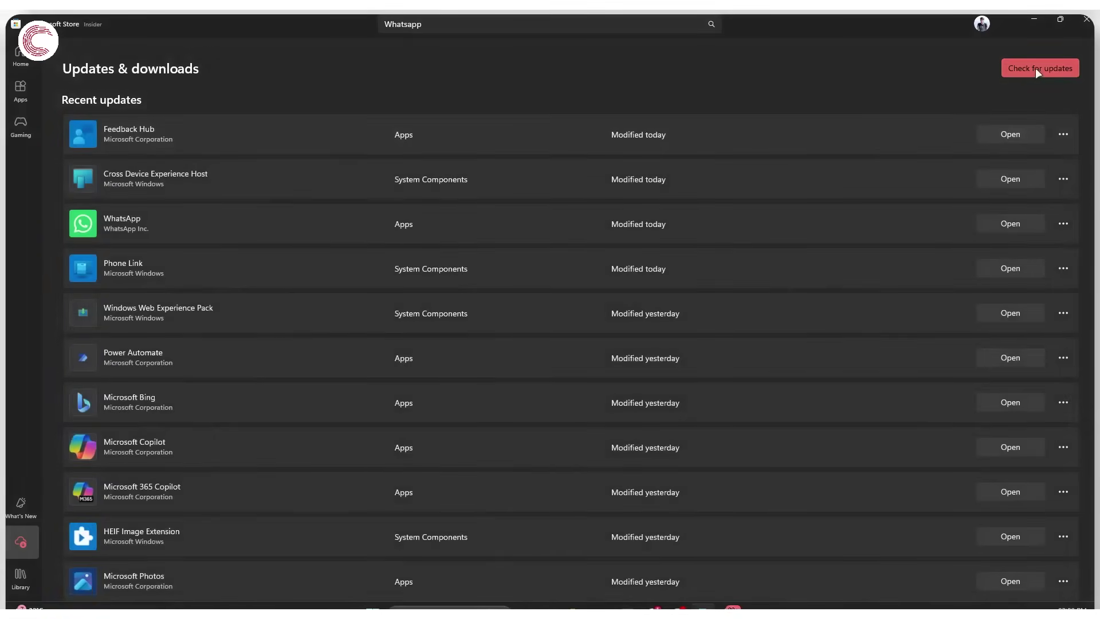
click(1036, 69)
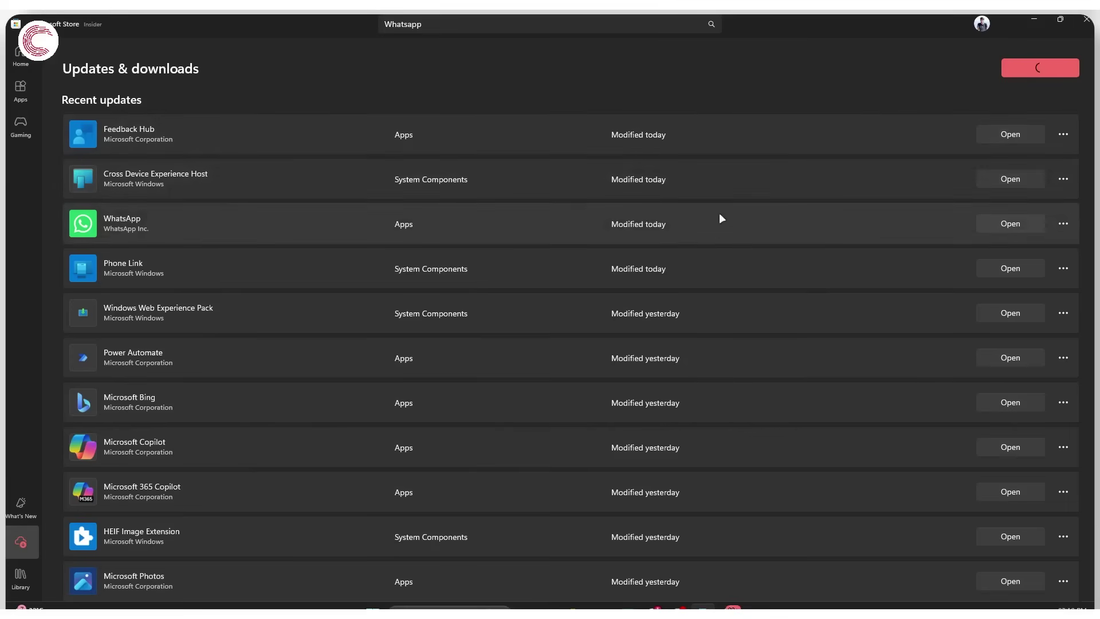
click(1083, 25)
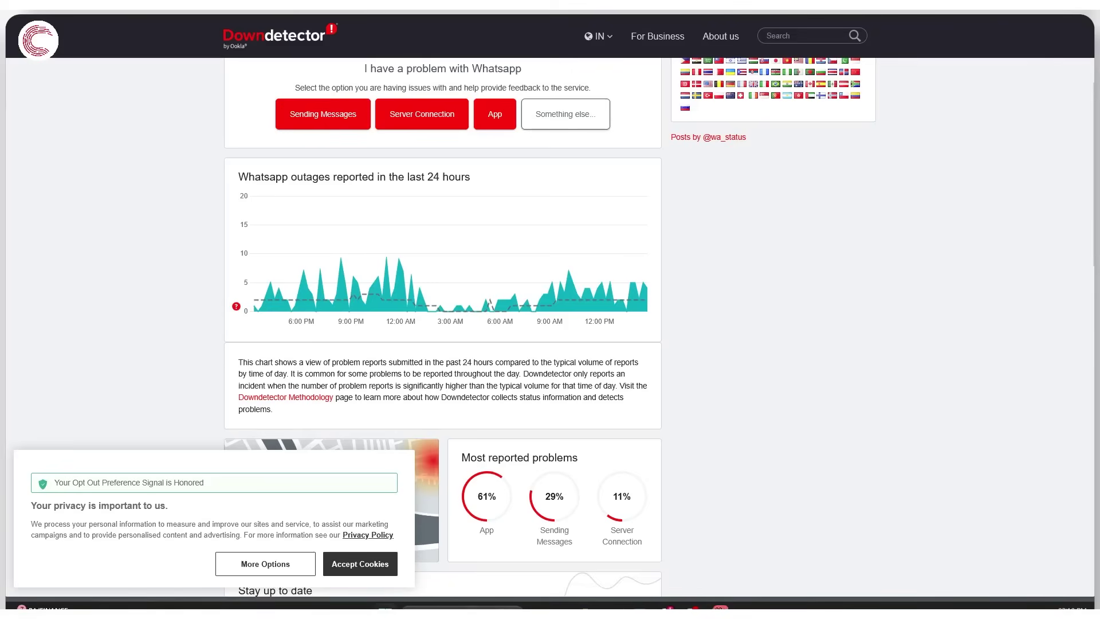
Step: Open Task Manager, end the WhatsApp task with its subprocesses, and close Task Manager and the browser
right_click(385, 606)
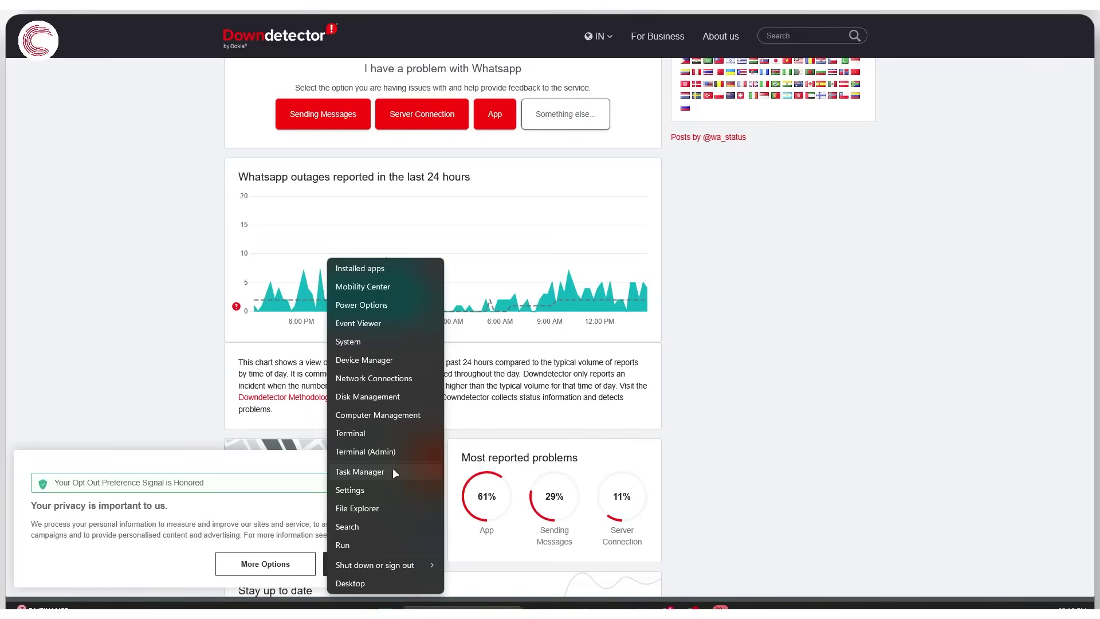
click(360, 471)
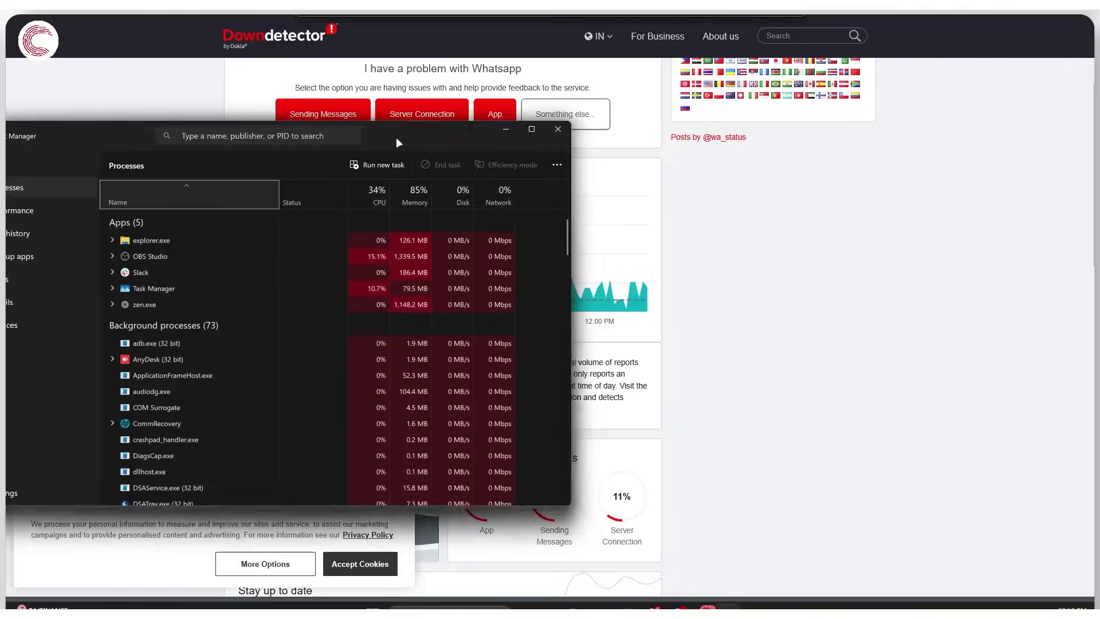
drag(397, 136, 531, 150)
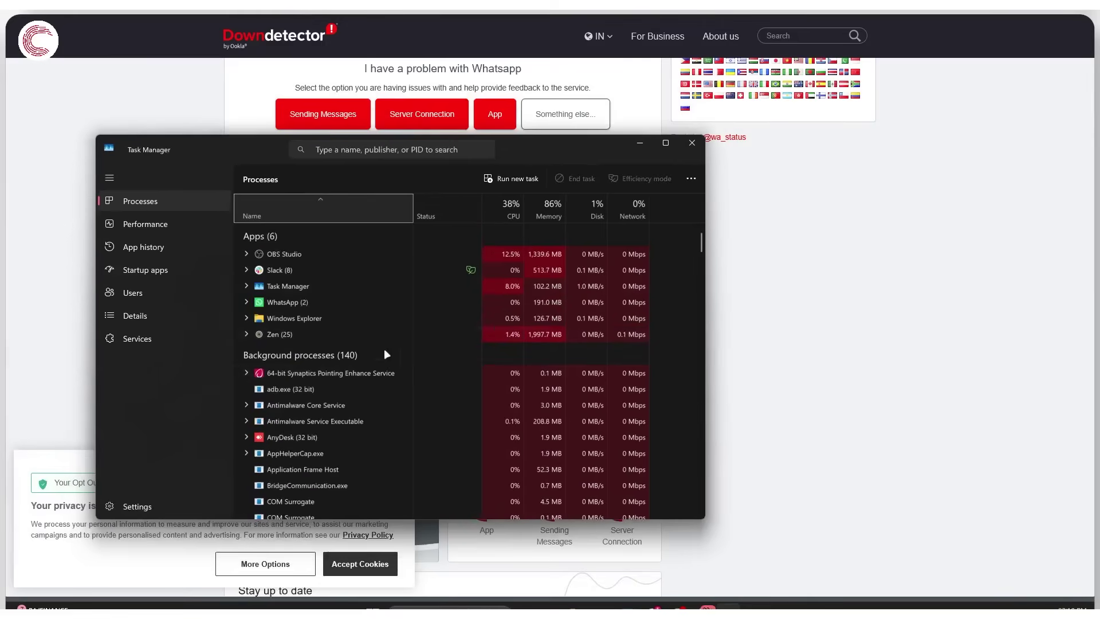
click(319, 301)
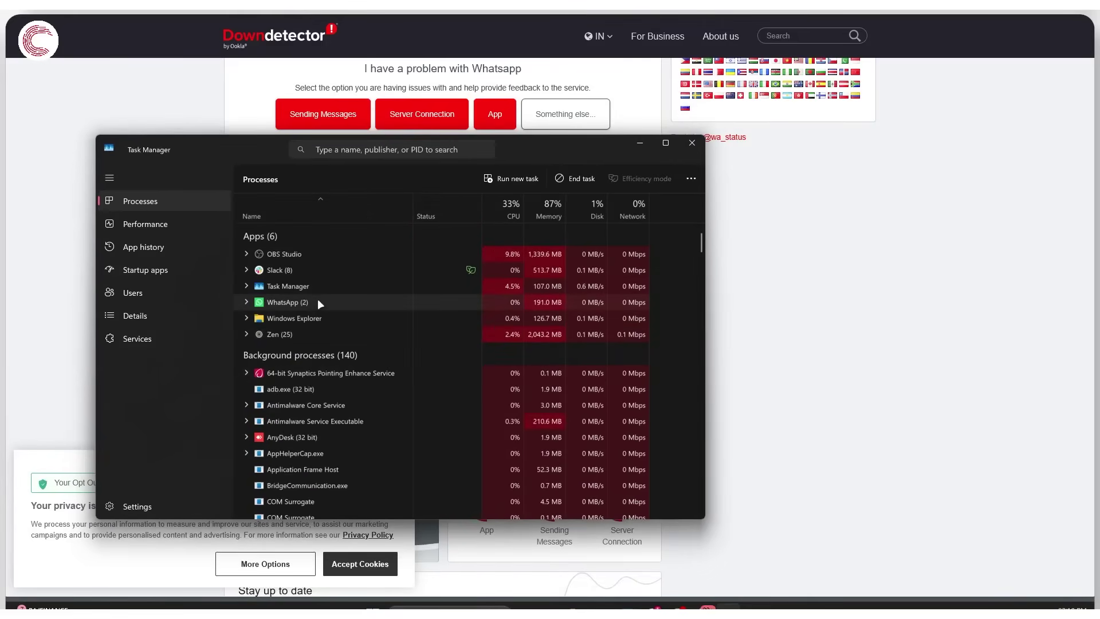
click(249, 303)
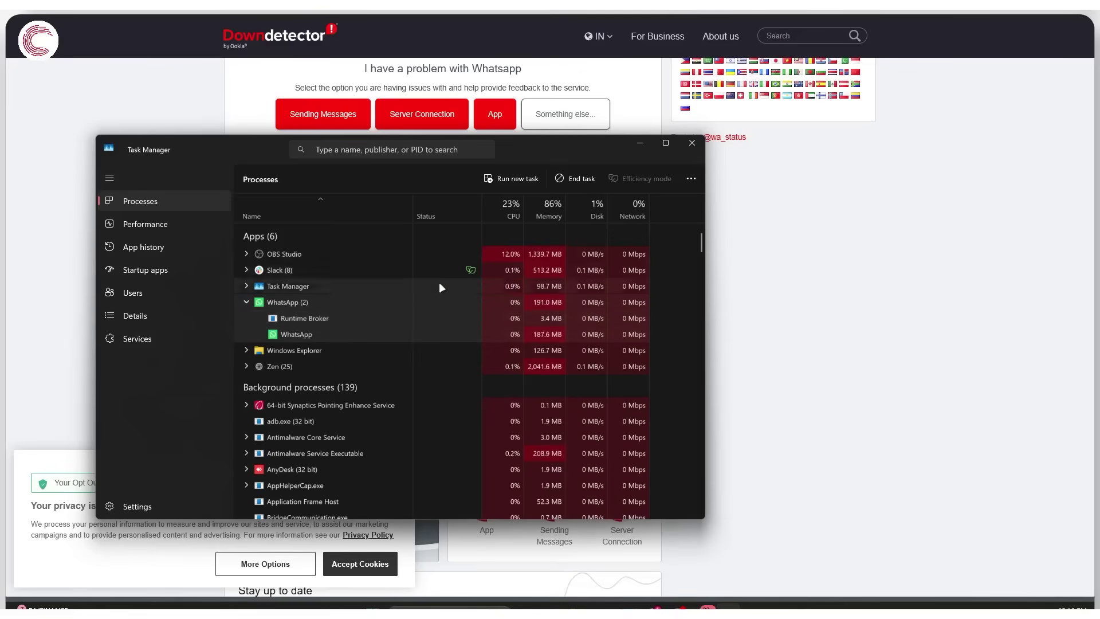
click(590, 183)
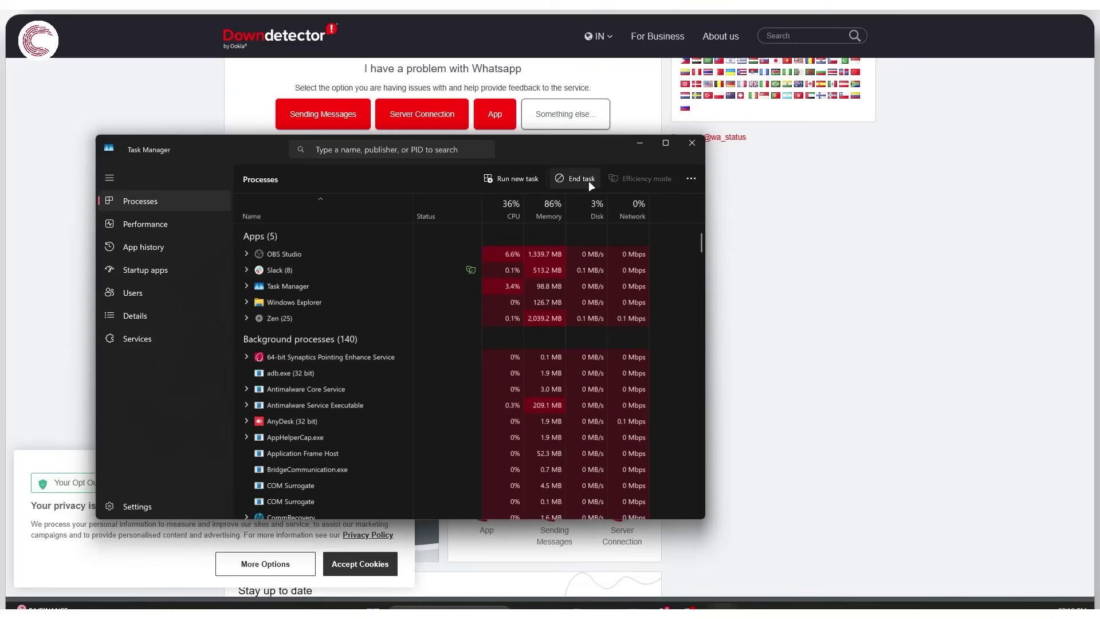
click(691, 144)
click(1085, 24)
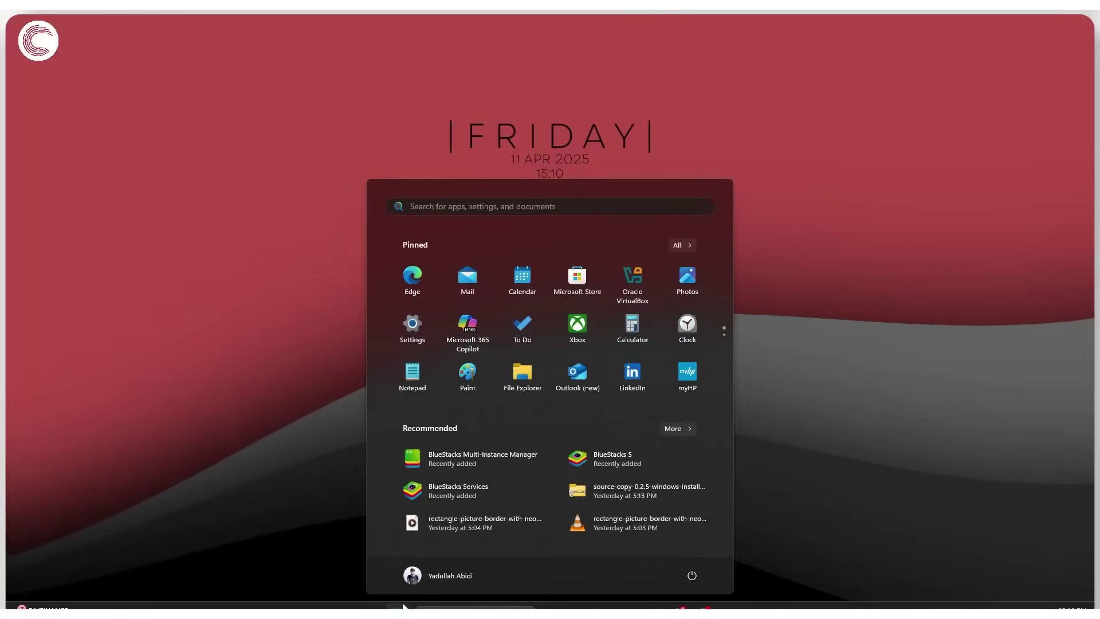
Step: Bring up the computer's power options to locate Restart and dismiss them without choosing one
click(684, 580)
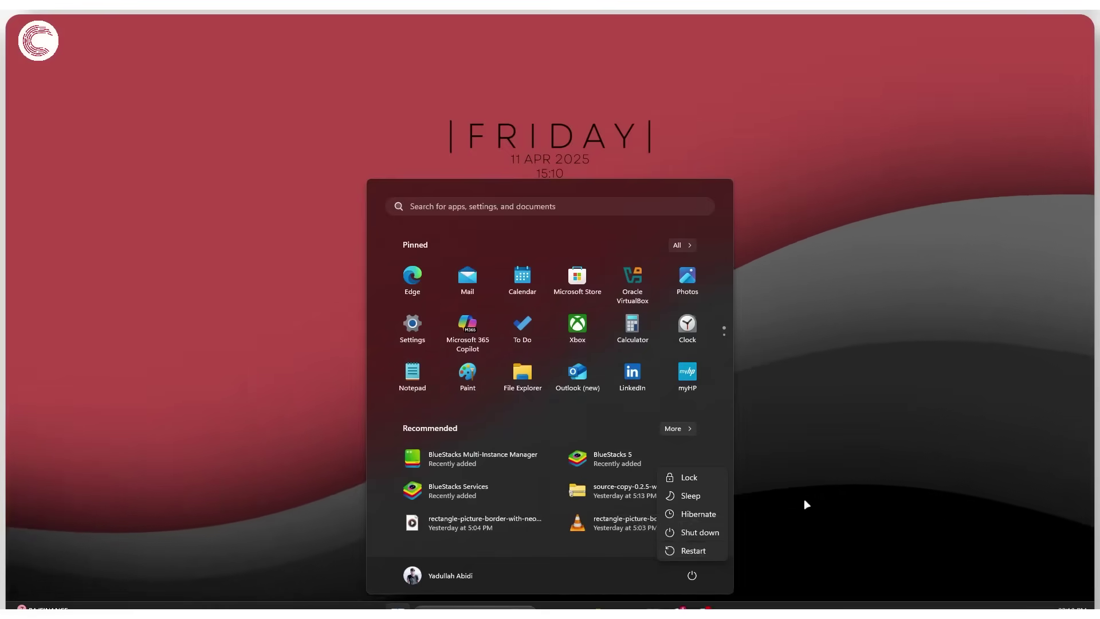
key(Escape)
click(805, 475)
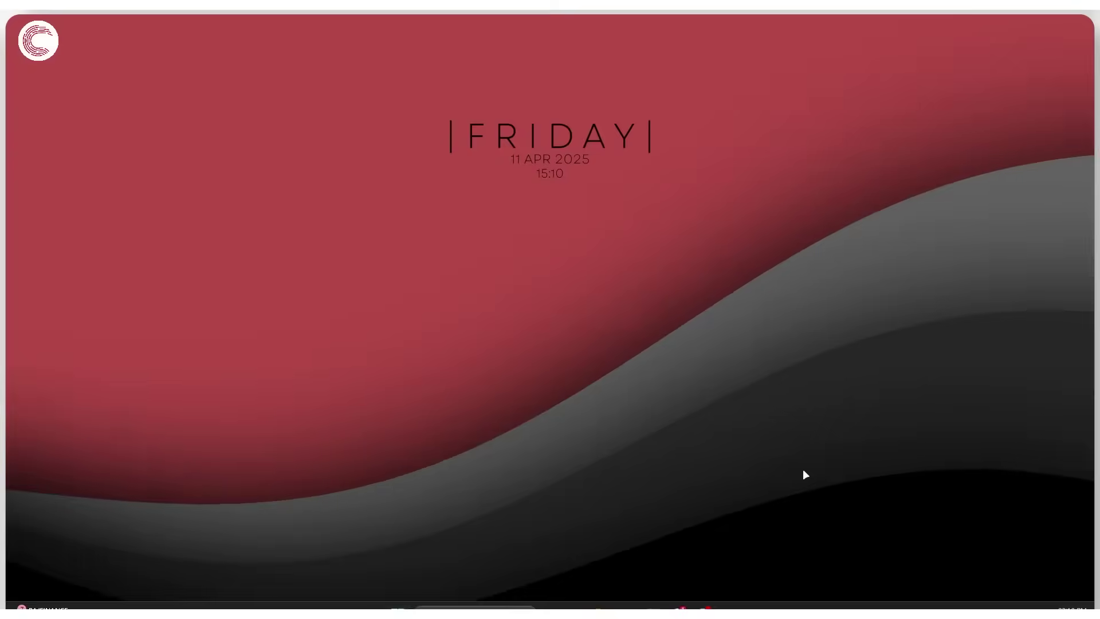